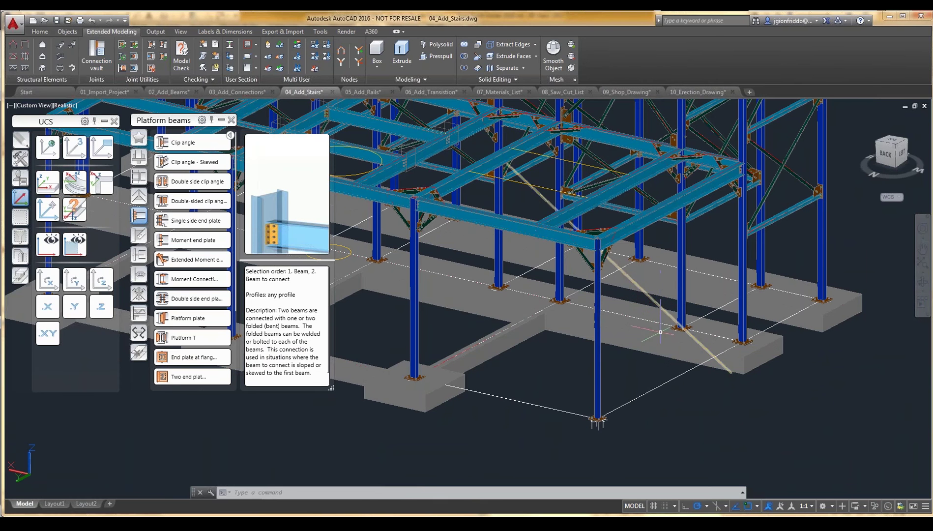
- Close the Platform beams joint palette
left_click(231, 120)
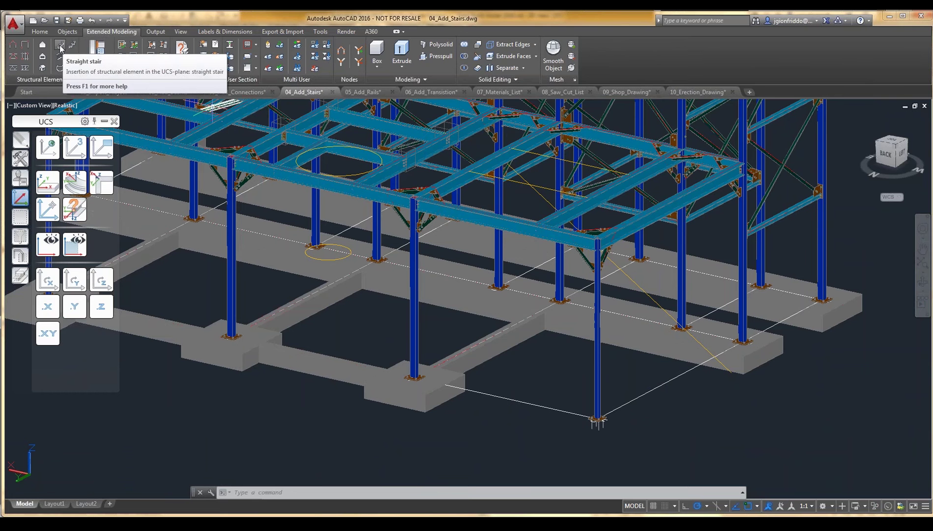
- Insert a straight stair by start and end points, from the column base to the frame
left_click(61, 47)
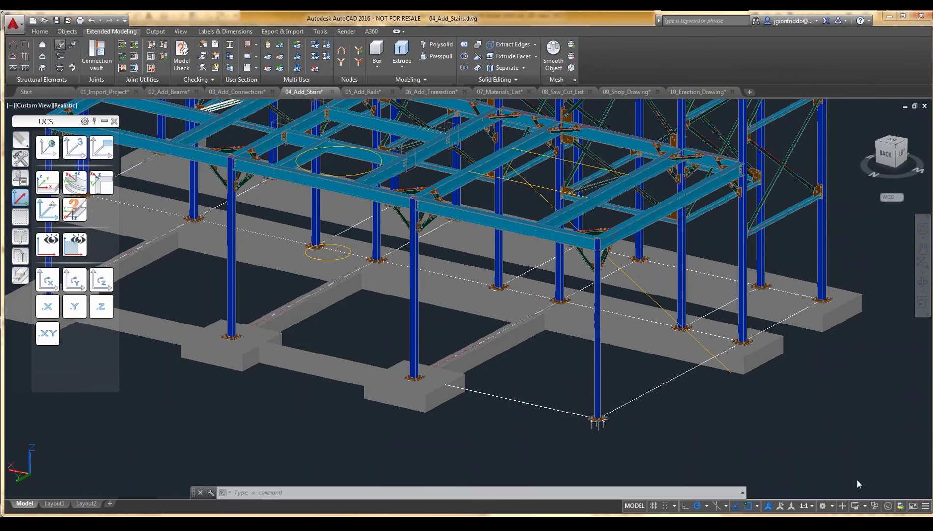
left_click(758, 509)
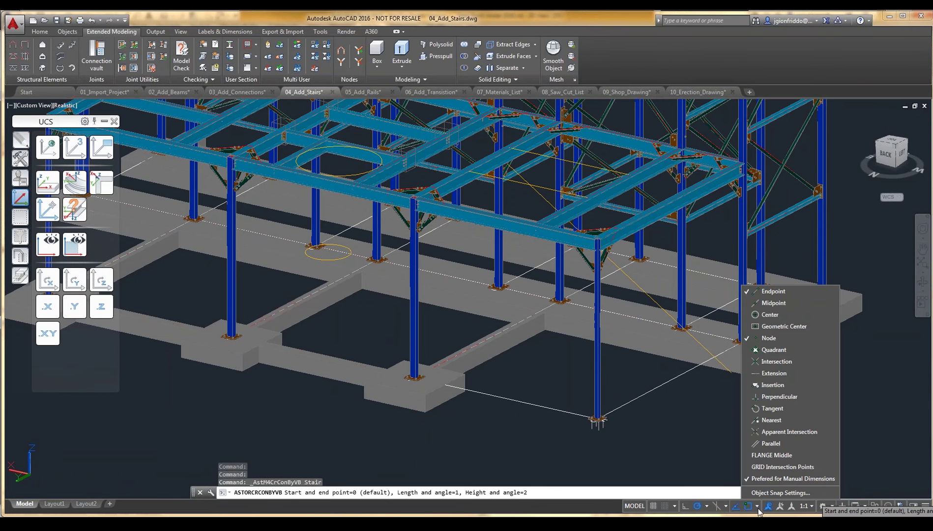
left_click(717, 418)
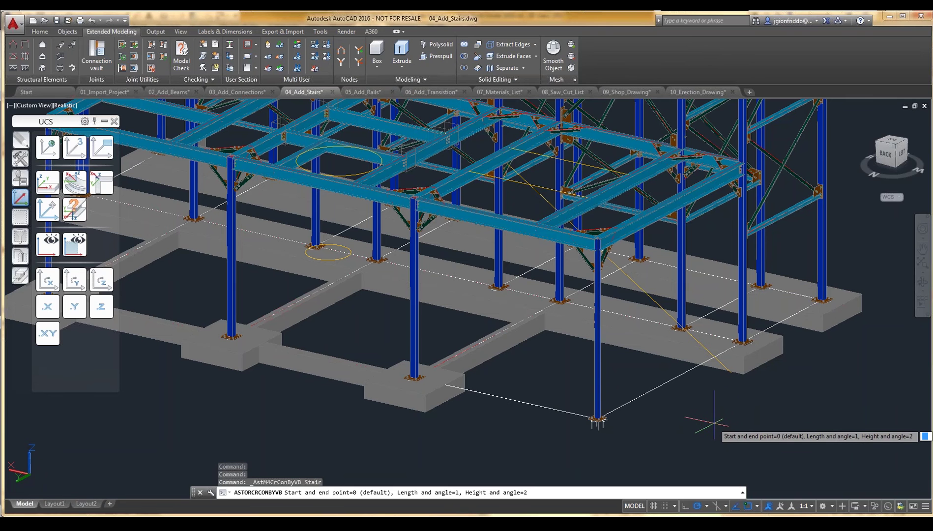
type("0")
key("Return")
left_click(731, 372)
scroll(472, 162, "up", 3)
left_click(510, 174)
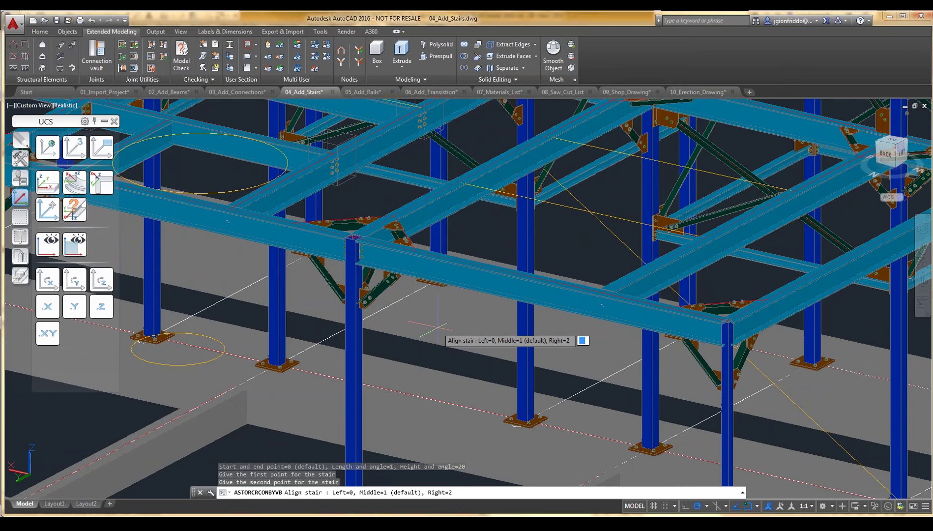
key("Return")
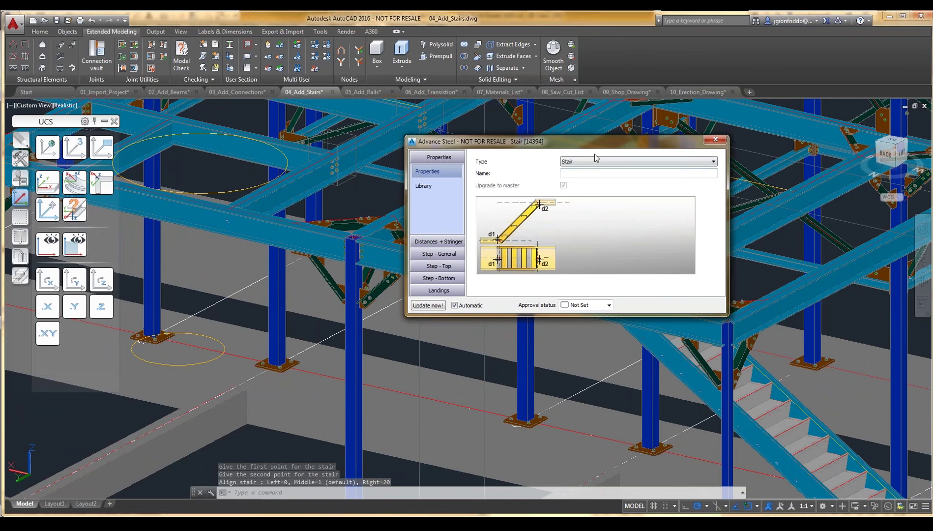
left_click_drag(530, 144, 251, 151)
left_click(716, 402)
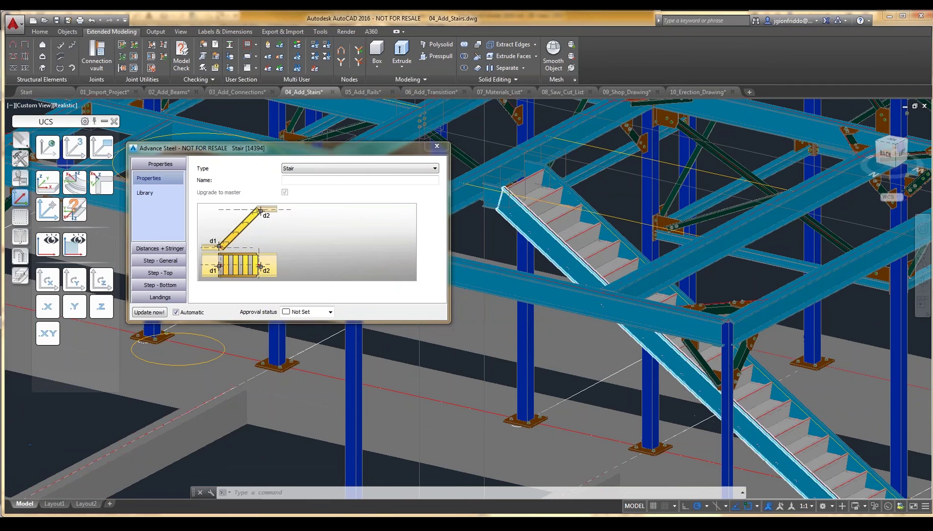
scroll(737, 432, "down", 5)
scroll(737, 432, "up", 2)
scroll(696, 486, "up", 2)
scroll(757, 423, "up", 3)
left_click_drag(340, 148, 409, 186)
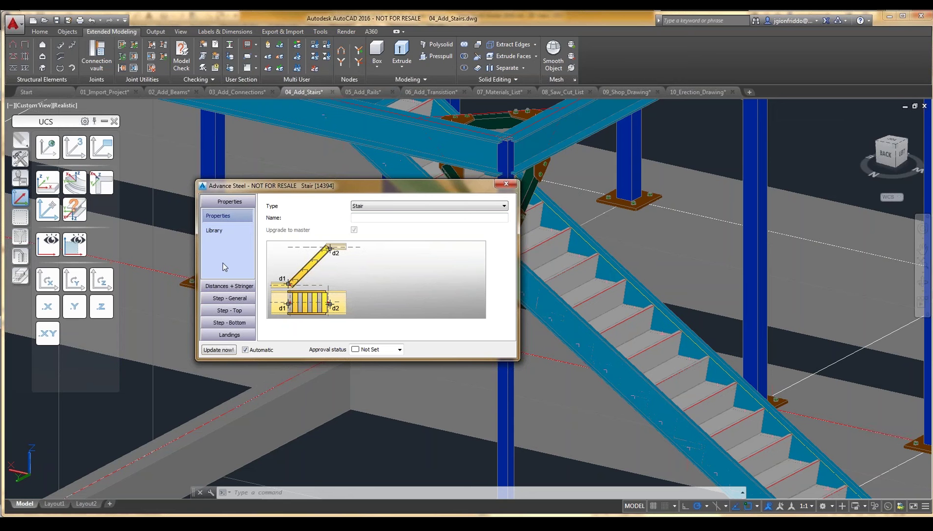
- Set the stair tread type to Type 7 and bring up Tread dimensions 1
left_click(230, 298)
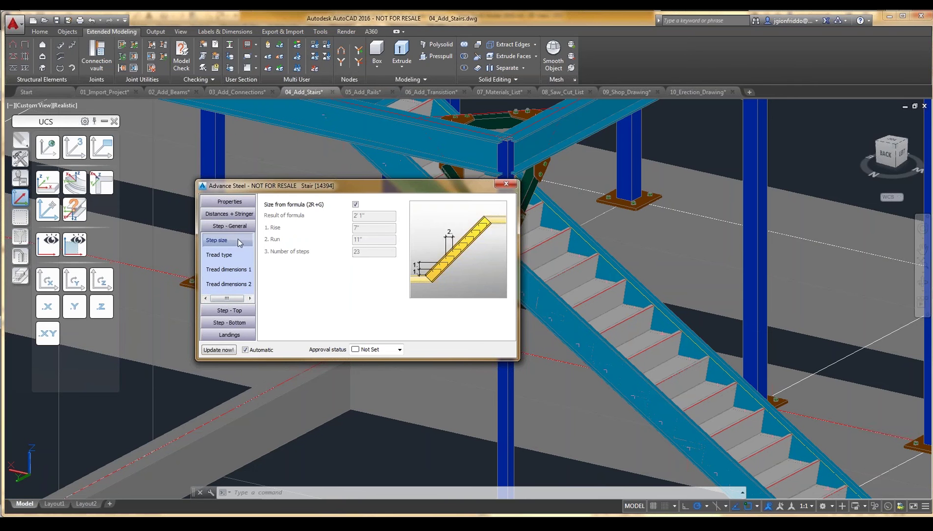
left_click(224, 254)
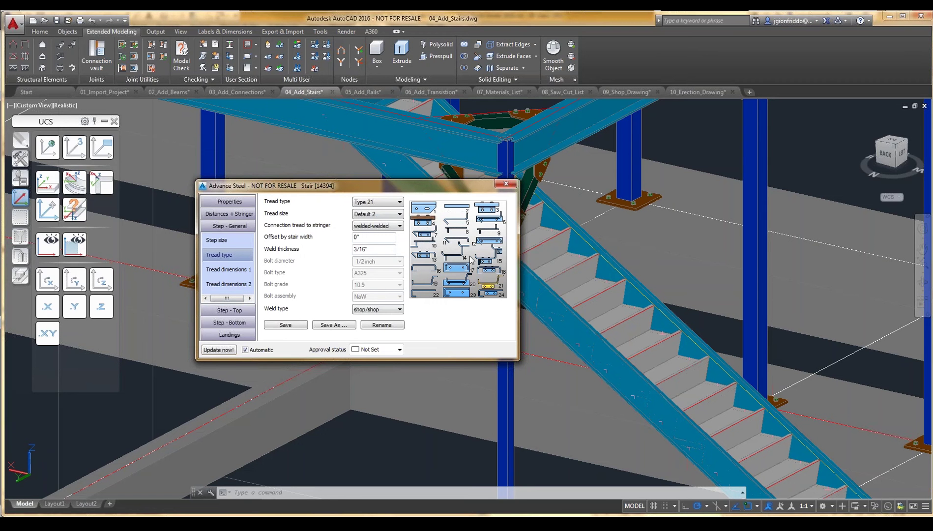
left_click(391, 202)
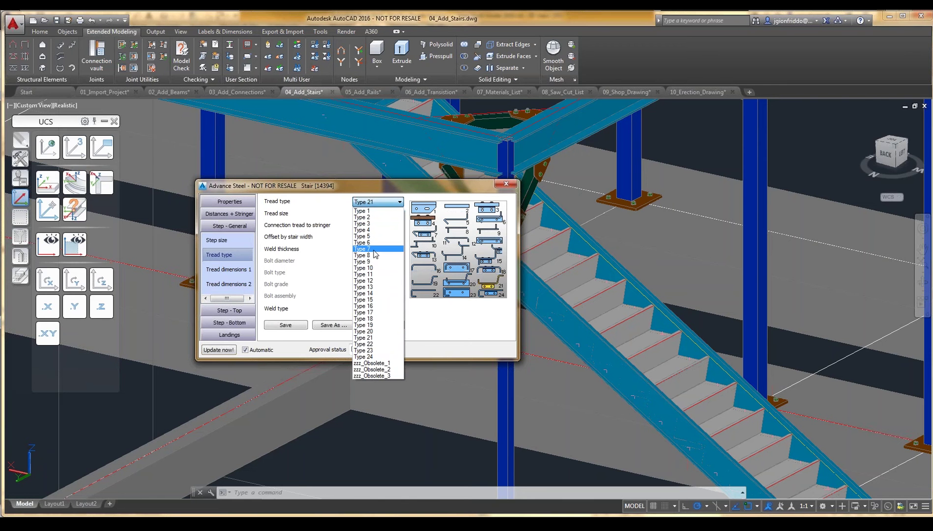
left_click(375, 249)
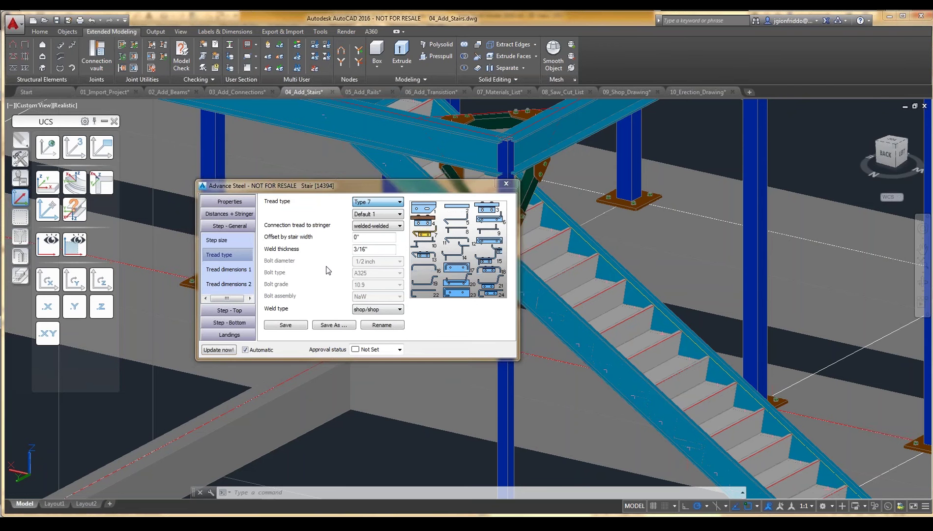
left_click(229, 271)
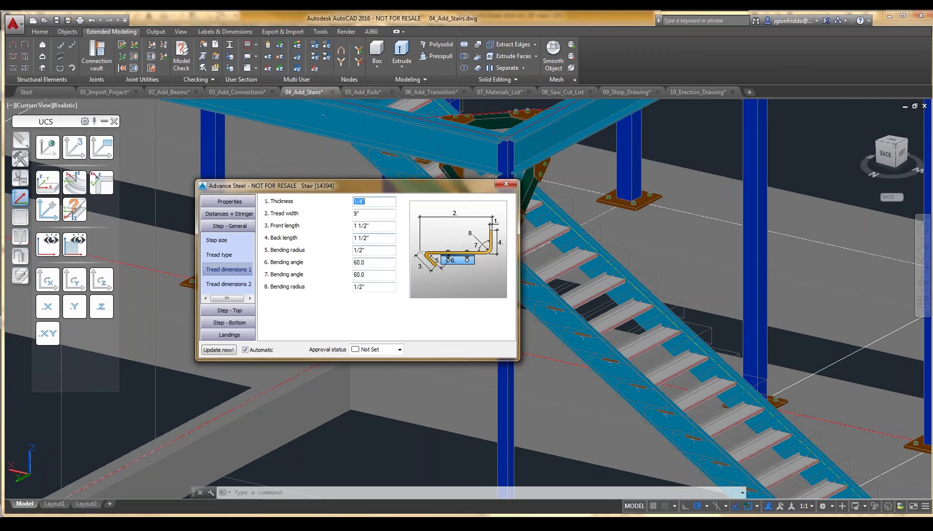
- Set tread width 11", front length 0, back length 7 and first bending angle 90
left_click(374, 213)
left_click_drag(374, 214, 351, 215)
type("11\"")
left_click(373, 226)
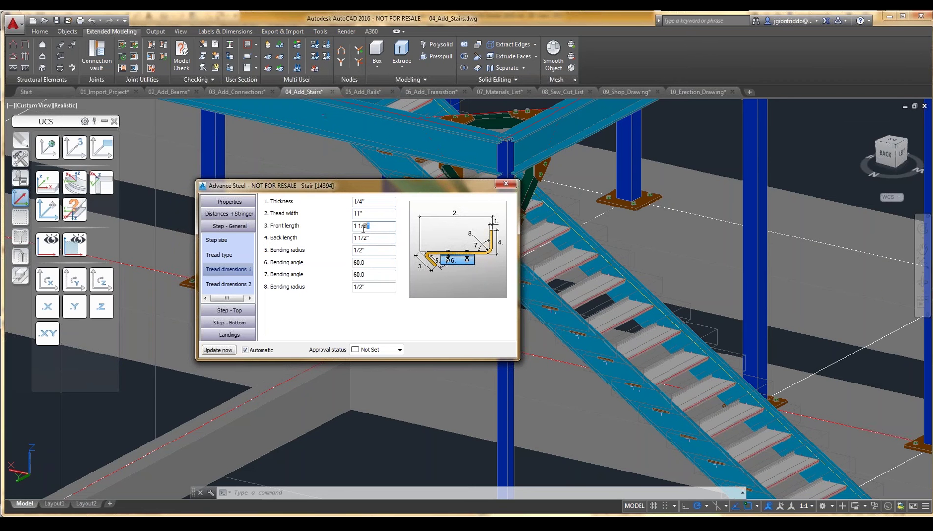
type("0")
left_click(384, 239)
type("7")
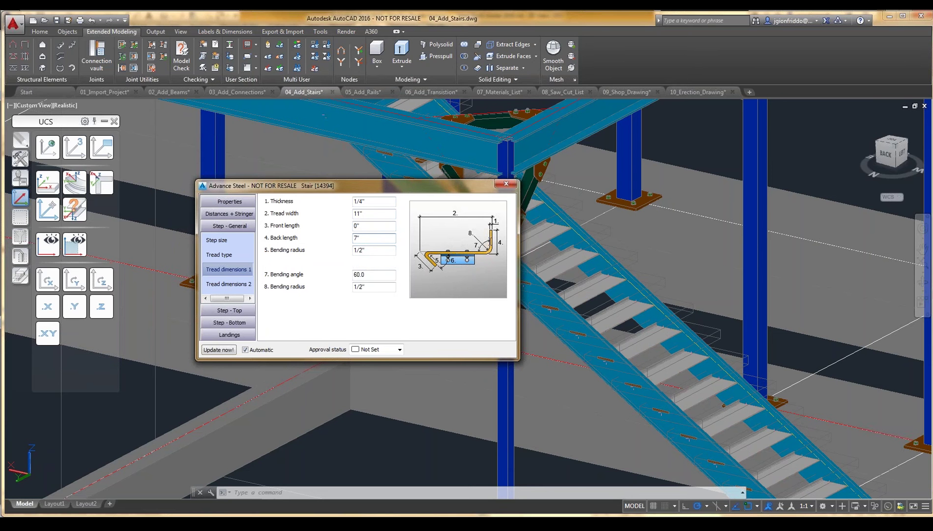
double_click(373, 263)
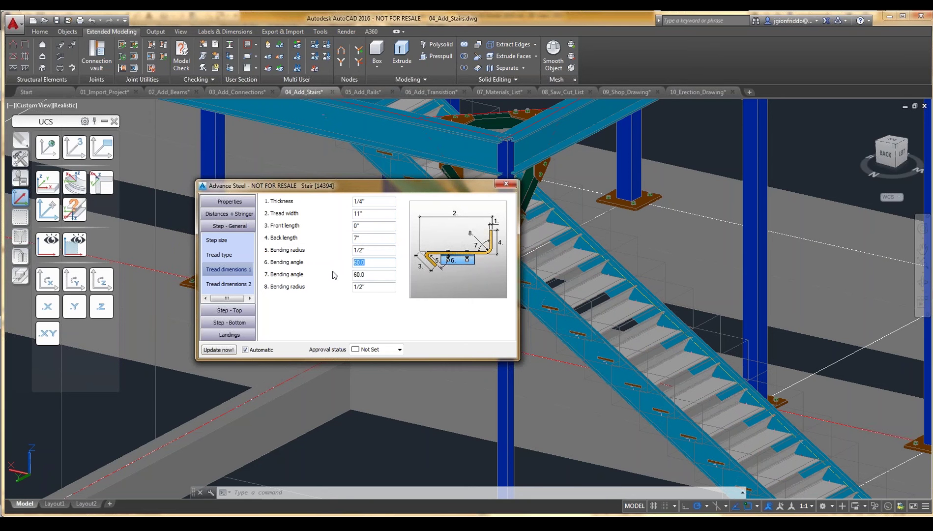
type("90")
- Leave the bottom step's Same as other steps option checked
left_click(238, 324)
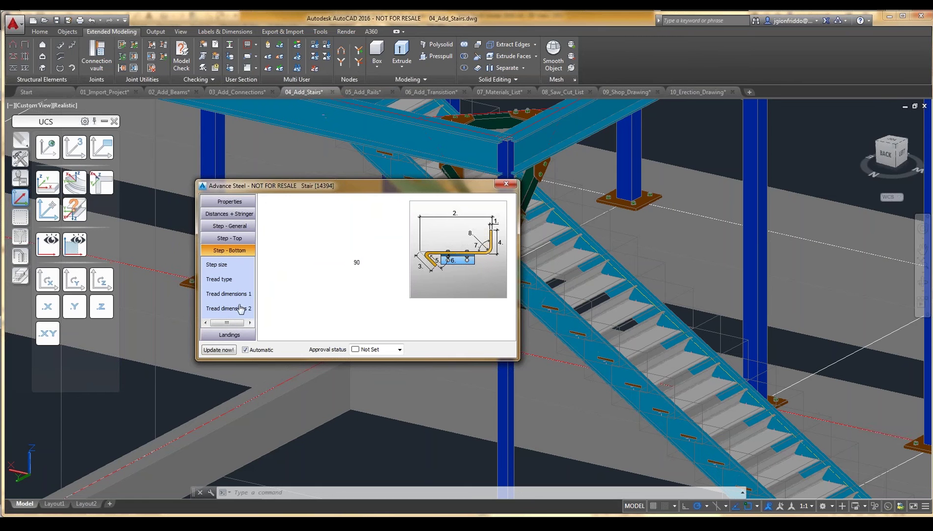
left_click(231, 265)
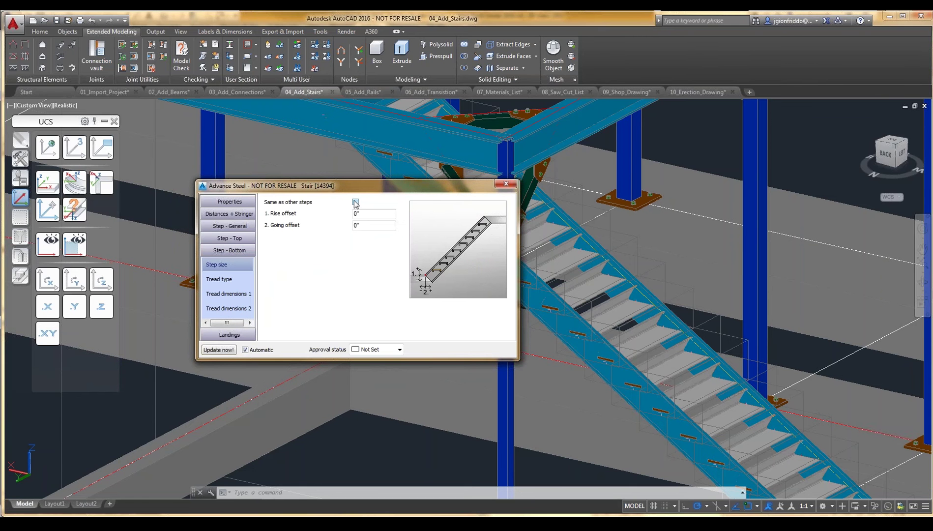
left_click(355, 202)
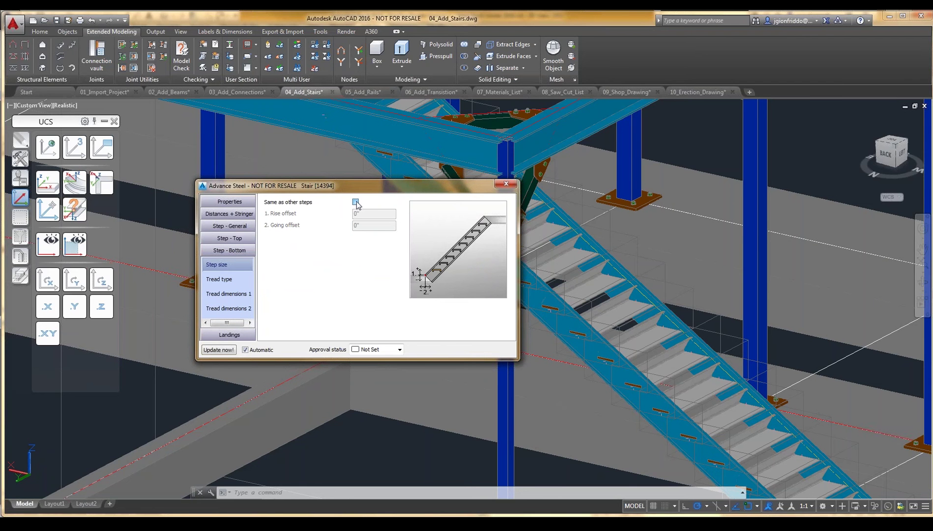
left_click(355, 202)
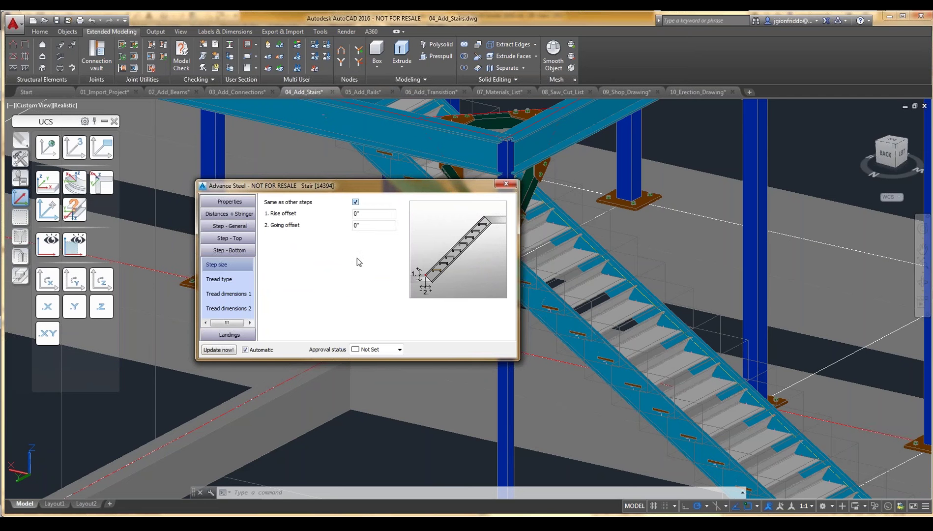
left_click(356, 202)
left_click(355, 202)
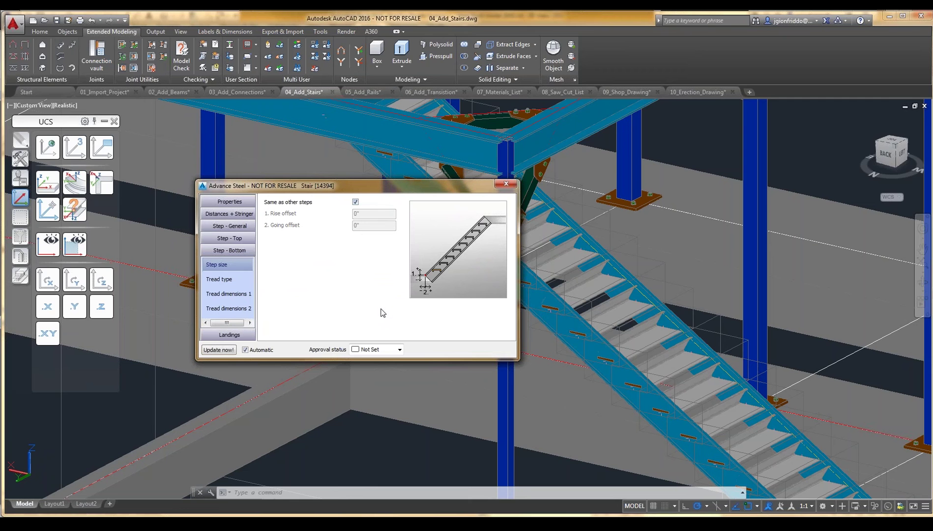
left_click(229, 238)
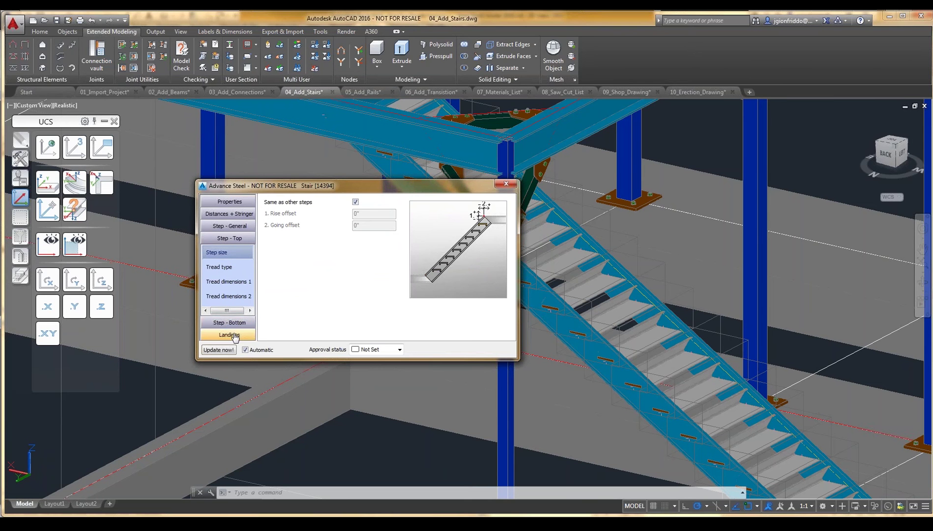
- Enable Create rear so the top landing gets a rear profile
left_click(234, 335)
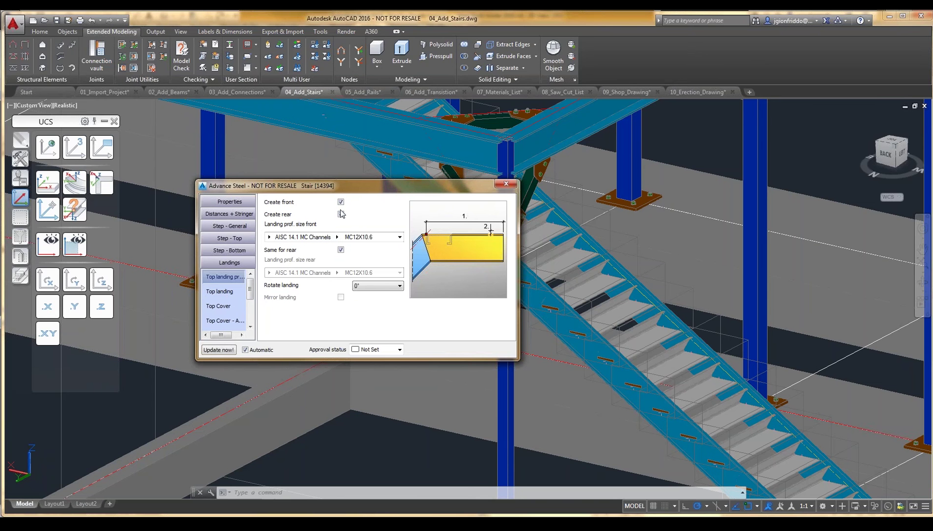
left_click(296, 156)
scroll(321, 172, "down", 5)
scroll(322, 172, "up", 5)
key("Escape")
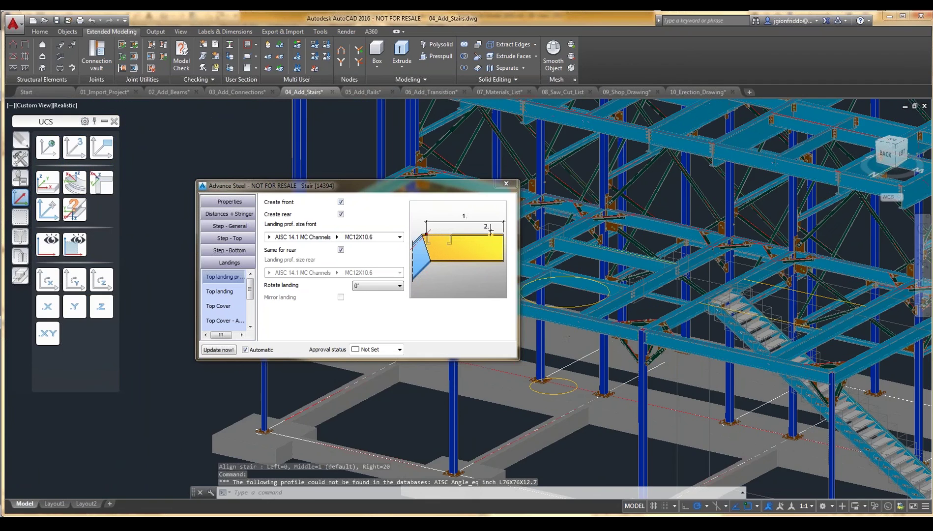
scroll(787, 314, "up", 3)
scroll(541, 324, "up", 2)
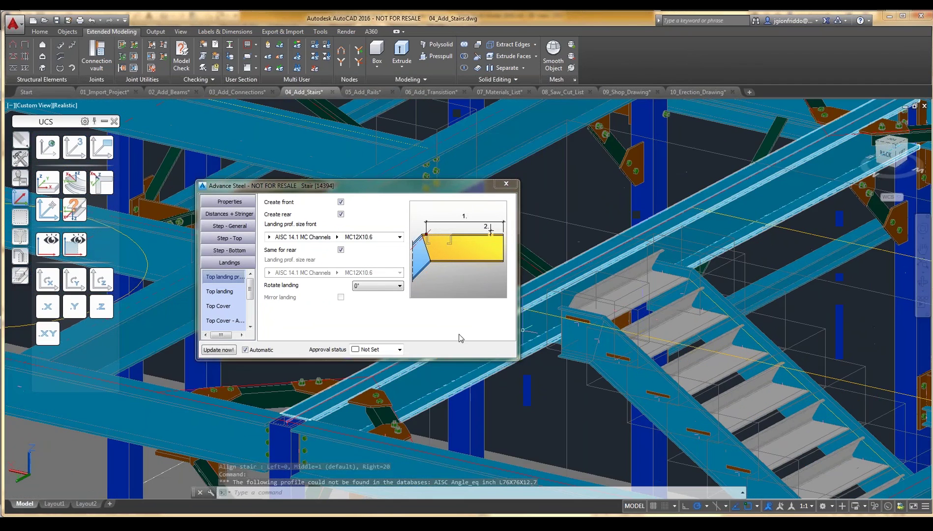
- Make the top landing cover a Grate on top of the stringers and close the dialog
left_click(227, 293)
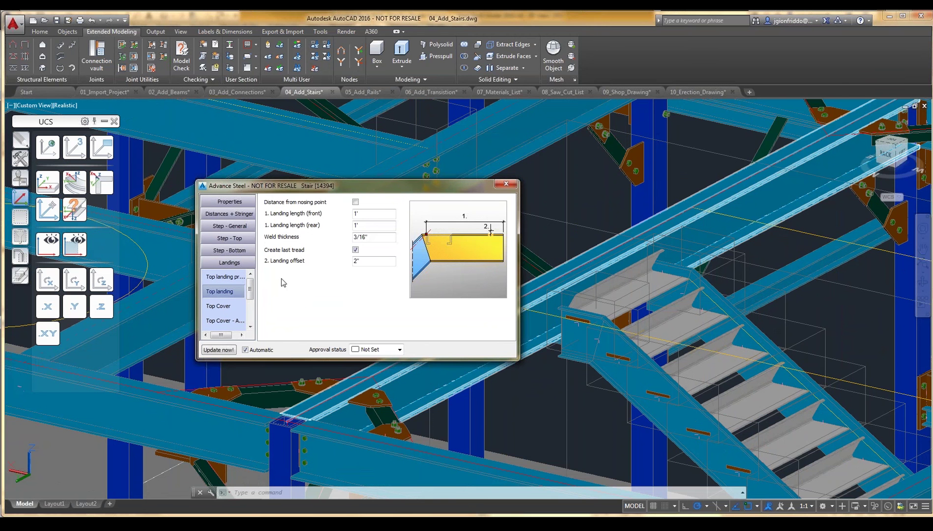
left_click(227, 309)
left_click(384, 203)
left_click(380, 226)
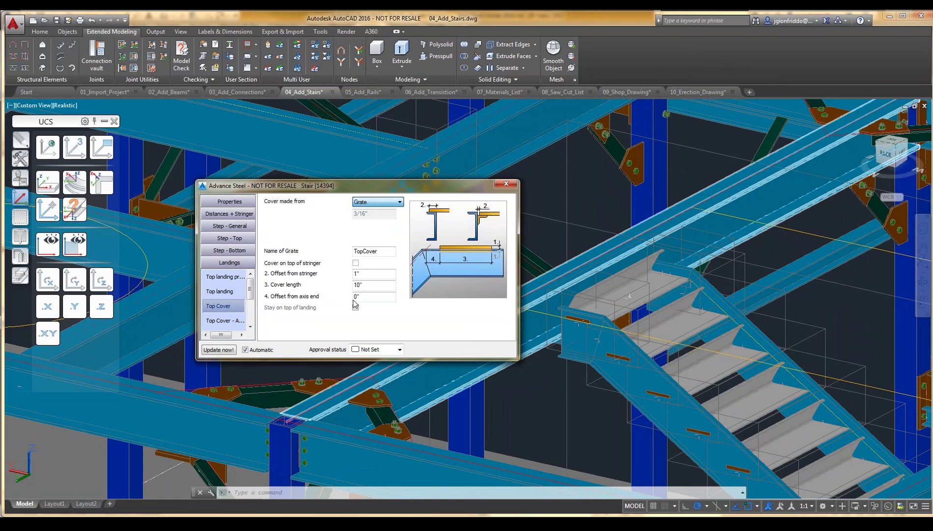
left_click(355, 264)
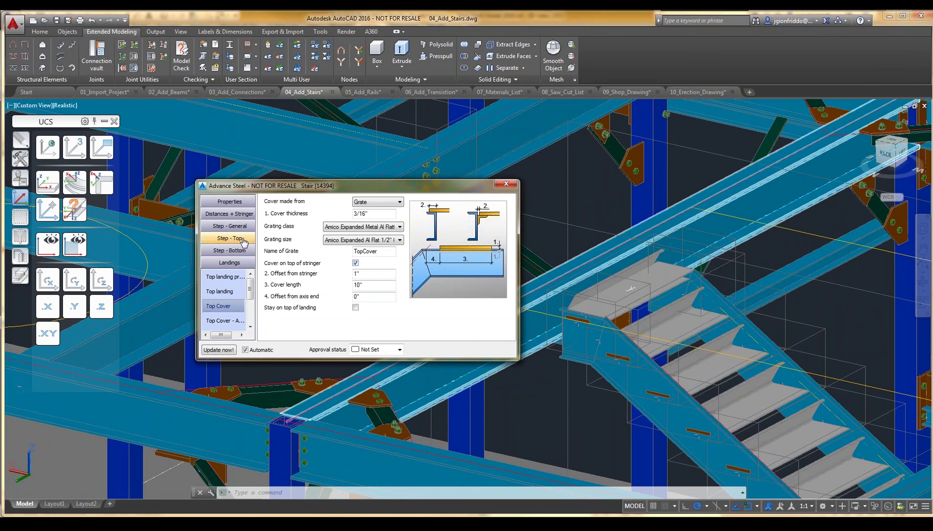
left_click(227, 321)
left_click(238, 296)
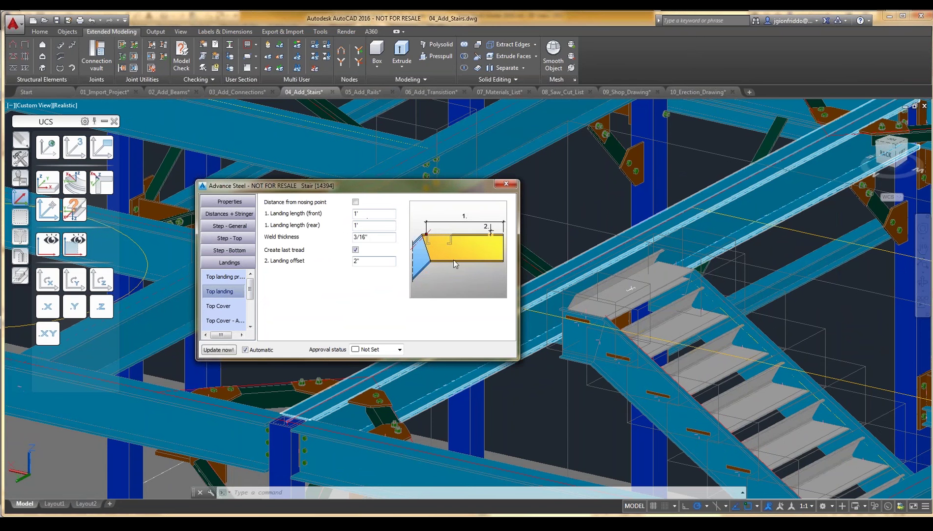
left_click(512, 185)
- Select the finished stair to check it, then switch to the 05_Add_Rails drawing
scroll(616, 329, "down", 10)
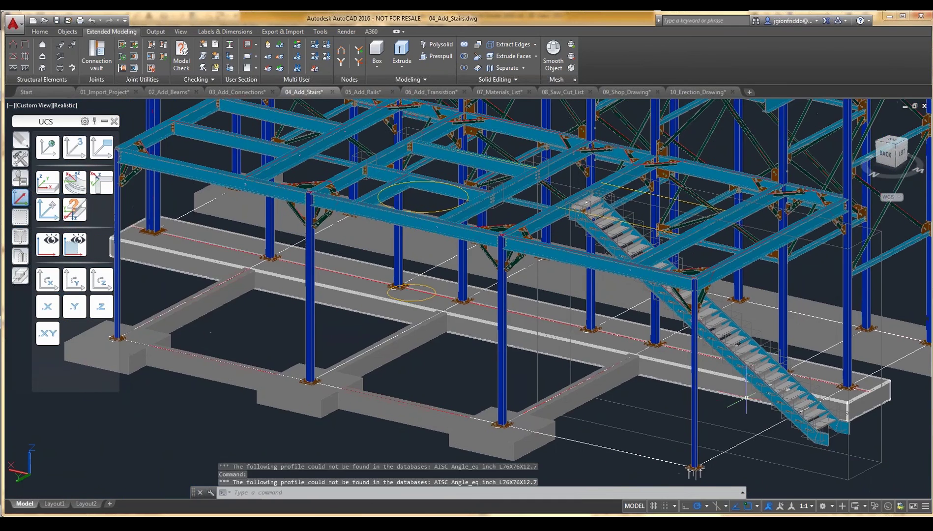
scroll(733, 403, "up", 3)
scroll(755, 429, "down", 4)
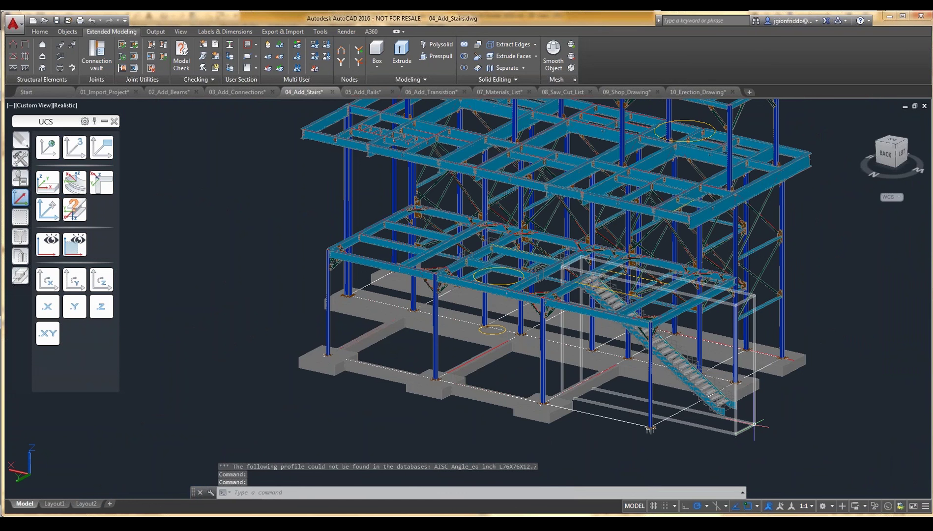
left_click(754, 426)
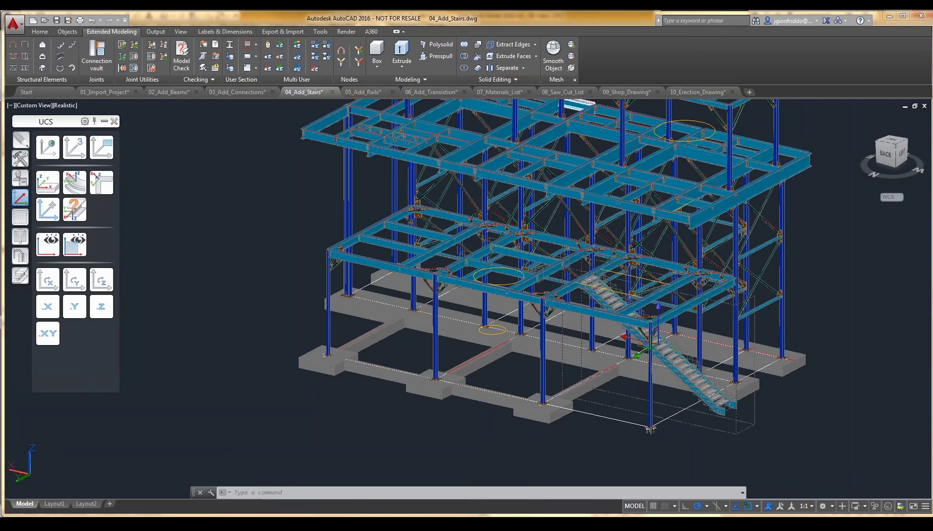
key("ctrl+Tab")
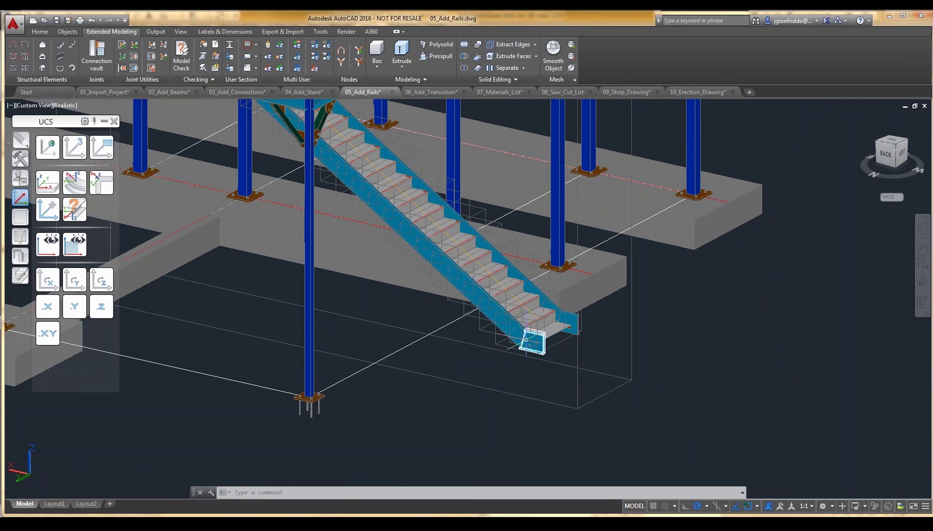
- Centre the view on the stair bottom and start the Railing tool
scroll(526, 339, "up", 2)
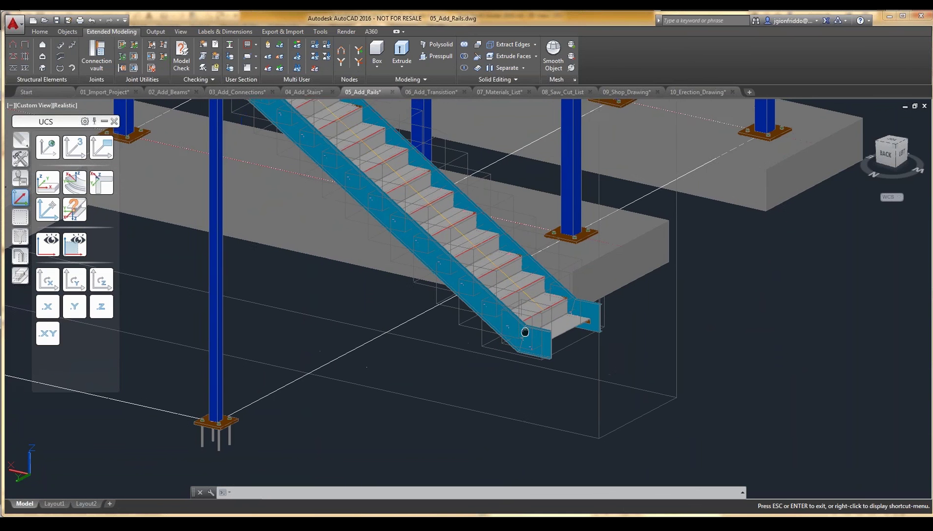
left_click_drag(525, 332, 454, 316)
key("Escape")
key("Escape")
key("Escape")
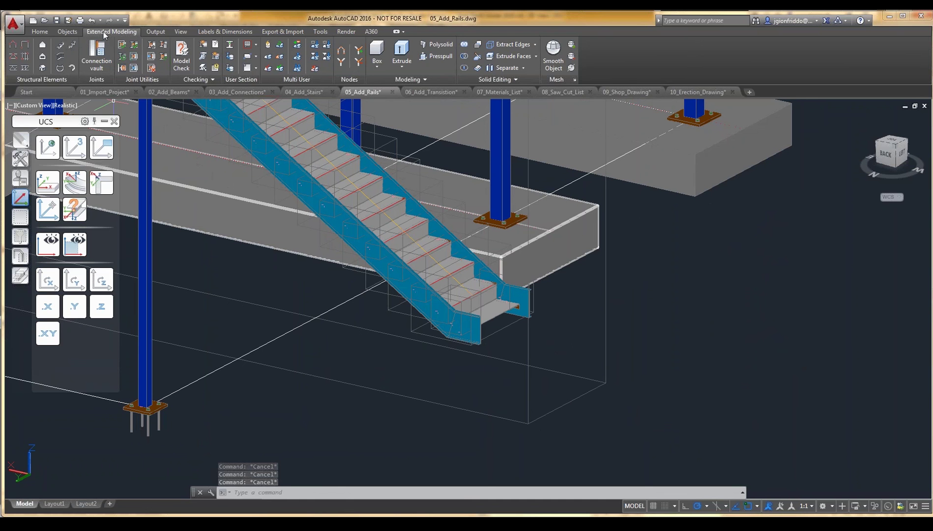
left_click(60, 58)
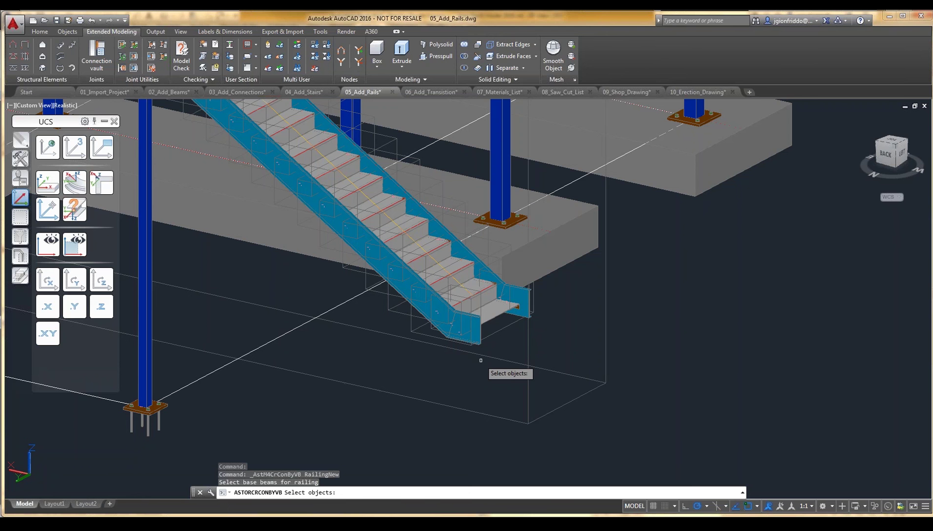
scroll(477, 362, "down", 2)
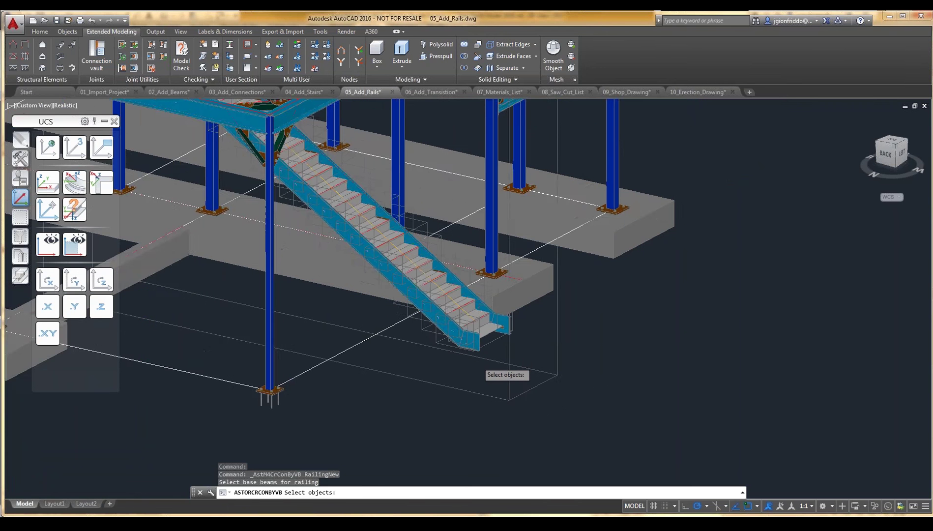
scroll(478, 364, "down", 6)
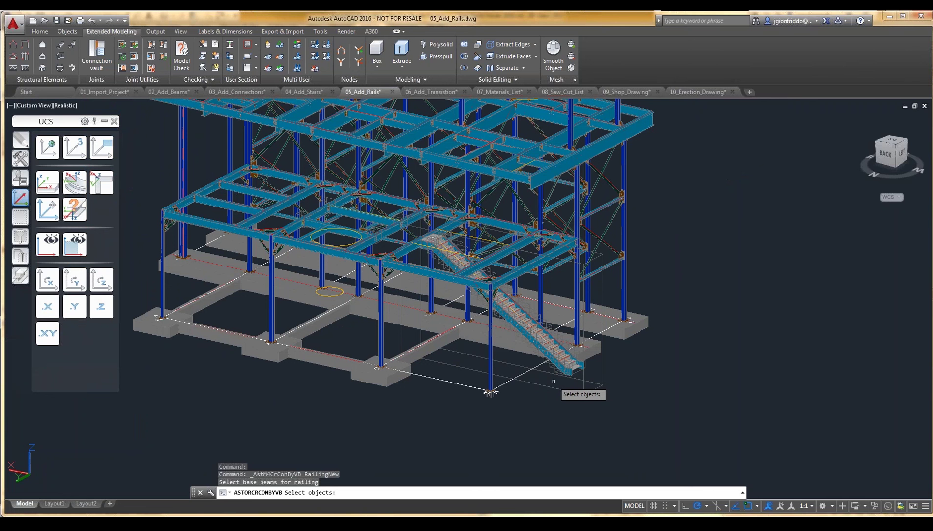
scroll(489, 393, "up", 8)
- Pick two stringers as railing base beams, then cancel the selection
left_click(531, 347)
scroll(531, 347, "down", 5)
left_click(515, 325)
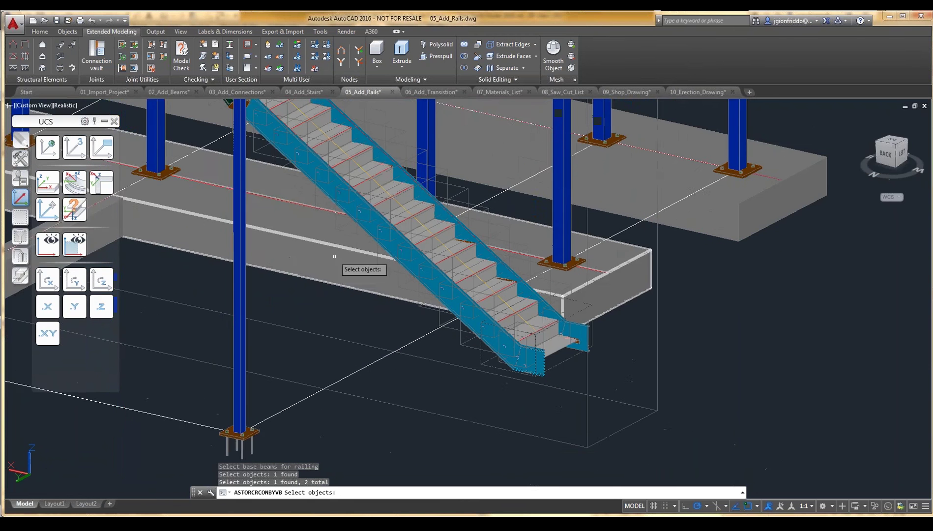
middle_click_drag(333, 258, 444, 425)
key("Escape")
key("Escape")
- Rerun Railing and select the upper, front and lower stair beams as its base
left_click(71, 58)
middle_click_drag(258, 252, 385, 425)
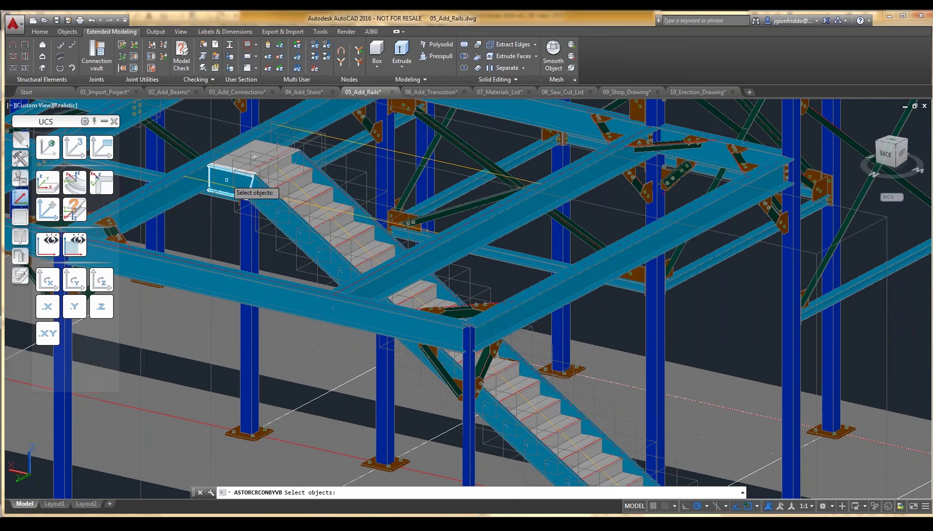
left_click(244, 188)
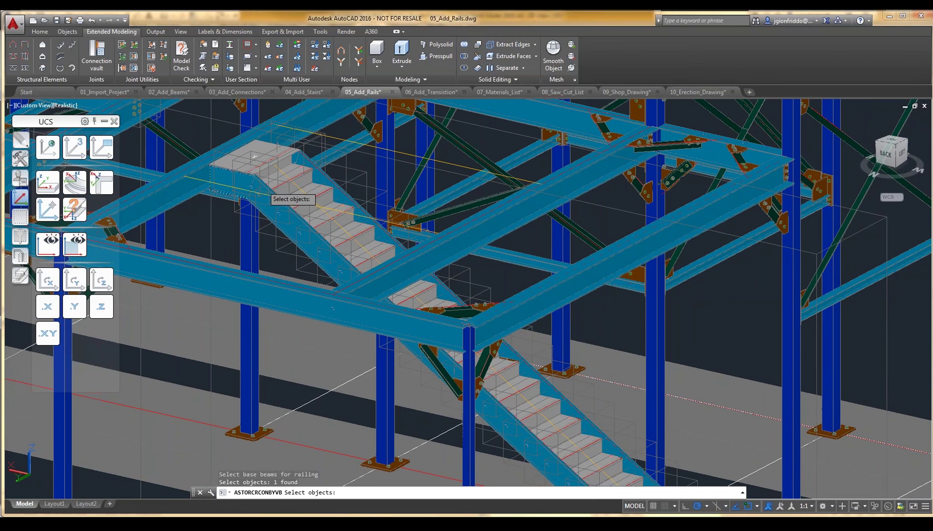
left_click(459, 328)
middle_click_drag(616, 386, 601, 332)
left_click(601, 333)
key("Return")
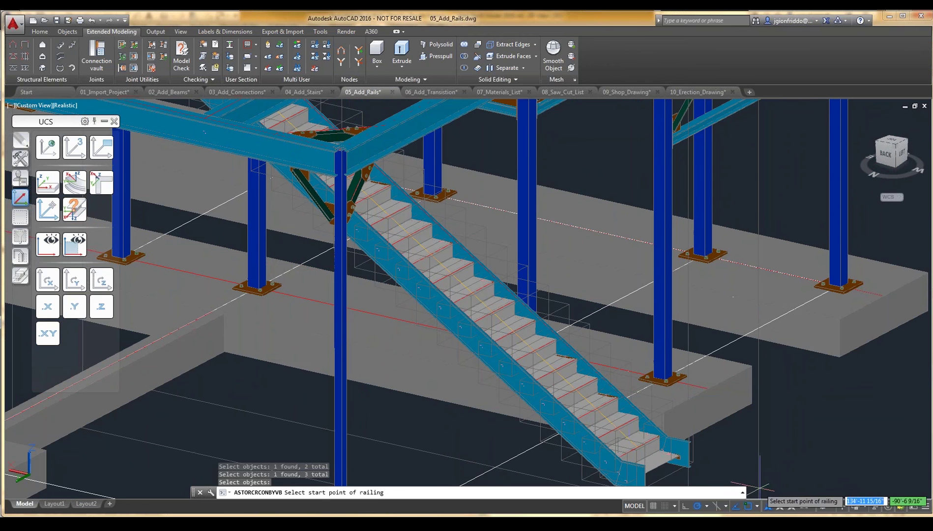
- Adjust the active object snap modes from the status bar
left_click(757, 507)
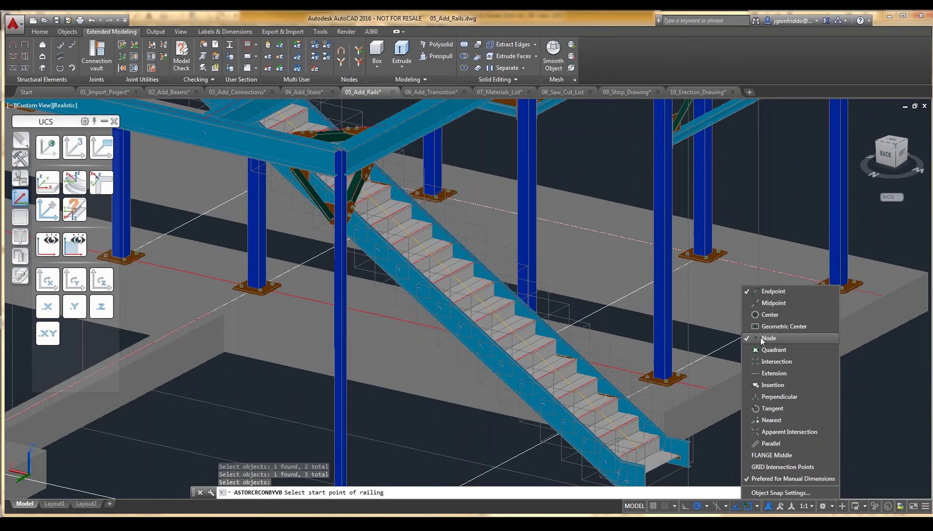
left_click(723, 458)
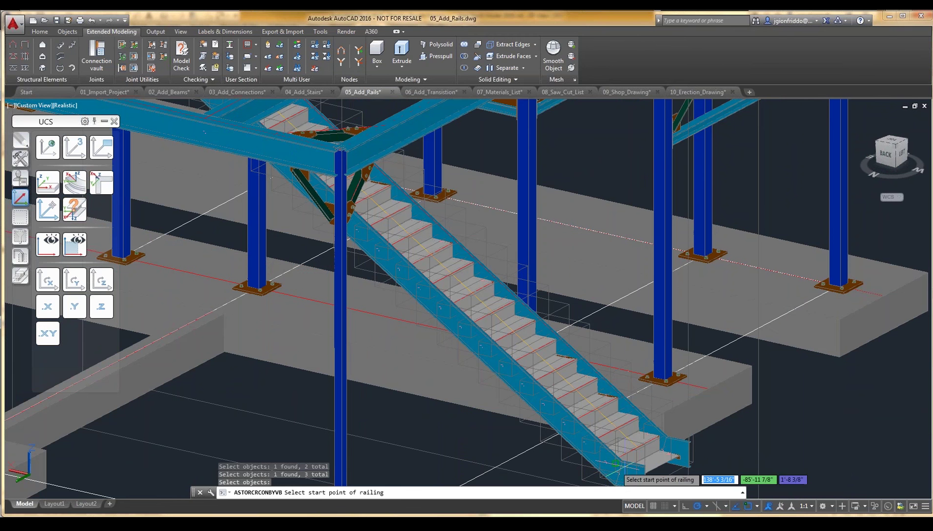
scroll(624, 461, "up", 10)
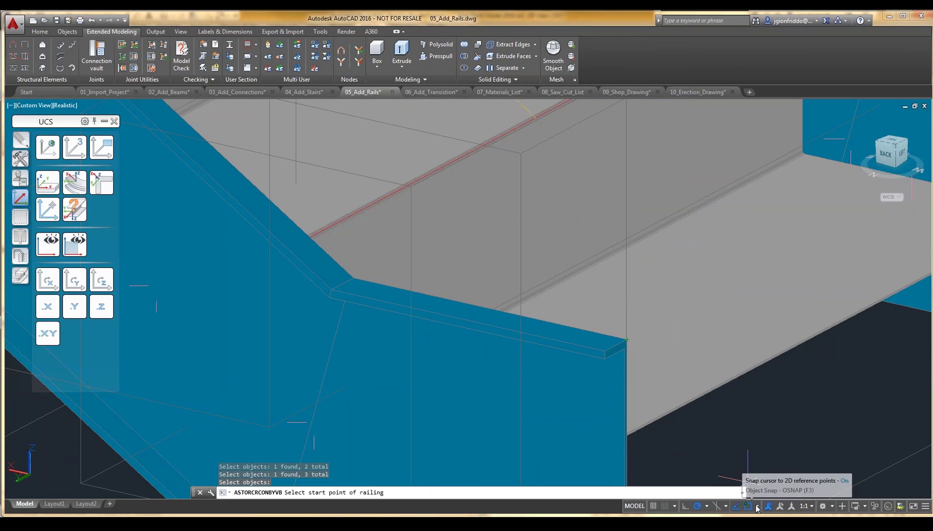
left_click(758, 506)
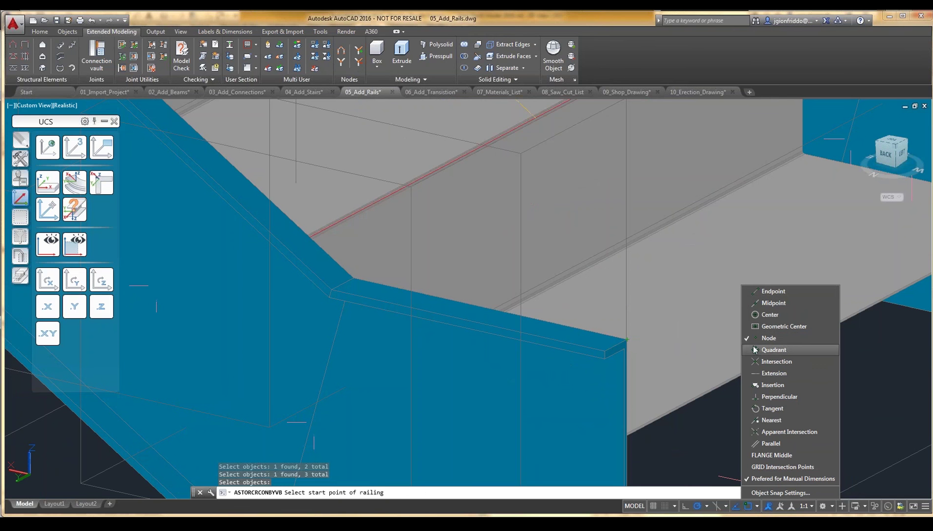
left_click(766, 338)
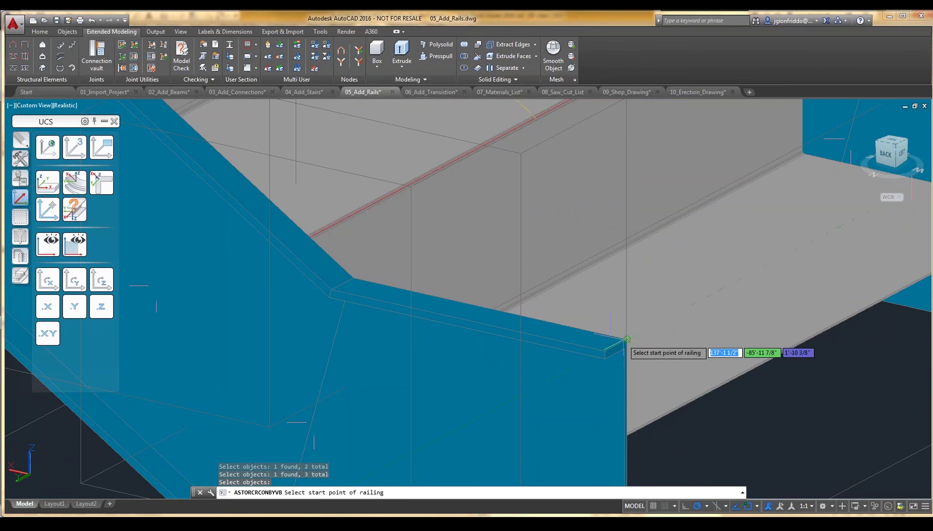
- Pick the stringer's bottom corner as railing start and its upper end as end point
left_click(625, 340)
scroll(626, 340, "down", 10)
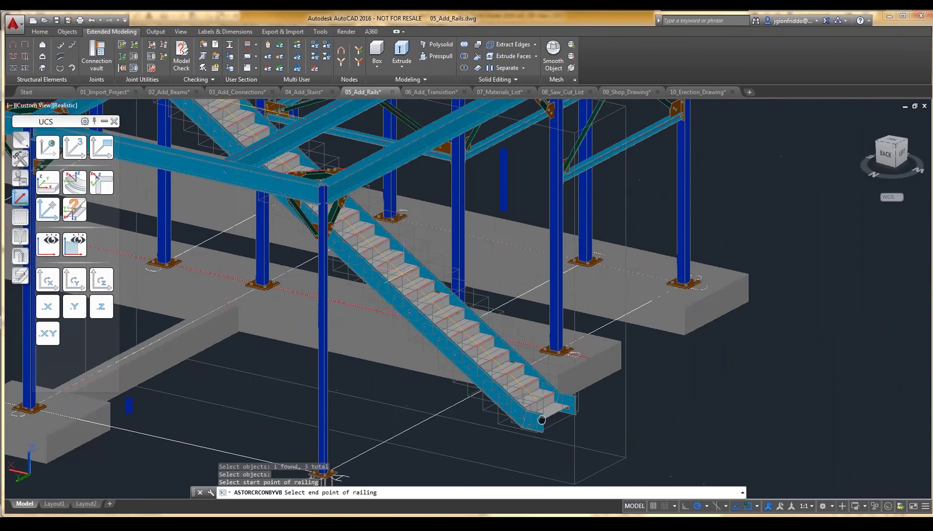
middle_click_drag(541, 344, 618, 463)
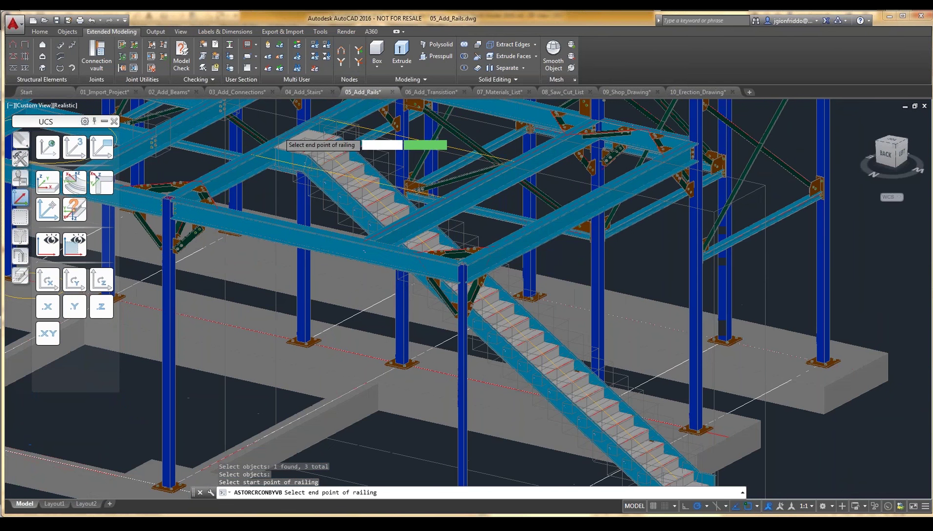
scroll(275, 135, "up", 10)
left_click(222, 118)
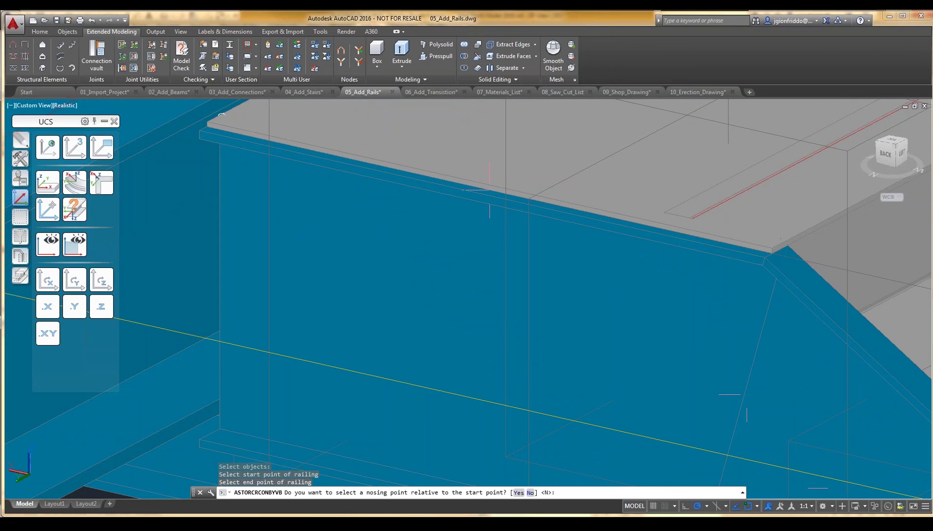
- Create the stair railing with no nosing point, then bring the stair into view
type("n")
key("Return")
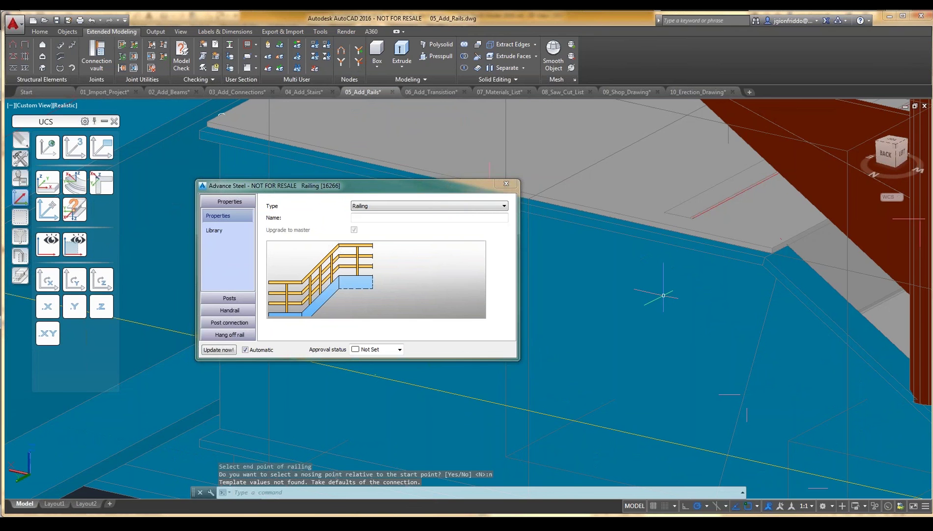
scroll(665, 296, "down", 3)
scroll(665, 296, "down", 3)
scroll(665, 295, "down", 3)
scroll(638, 349, "down", 3)
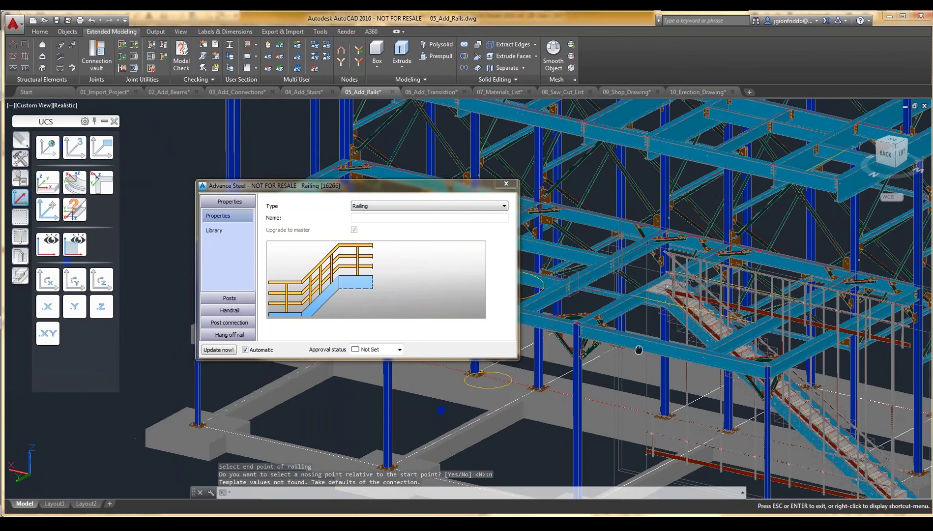
left_click_drag(638, 350, 492, 310)
key("Escape")
- Close the Railing dialog and switch to the 06_Add_Transition drawing
scroll(668, 406, "up", 2)
scroll(679, 407, "up", 3)
scroll(678, 408, "down", 5)
left_click(506, 184)
left_click(432, 92)
scroll(541, 295, "down", 5)
middle_click_drag(541, 295, 565, 314, "shift")
middle_click_drag(440, 361, 450, 369, "shift")
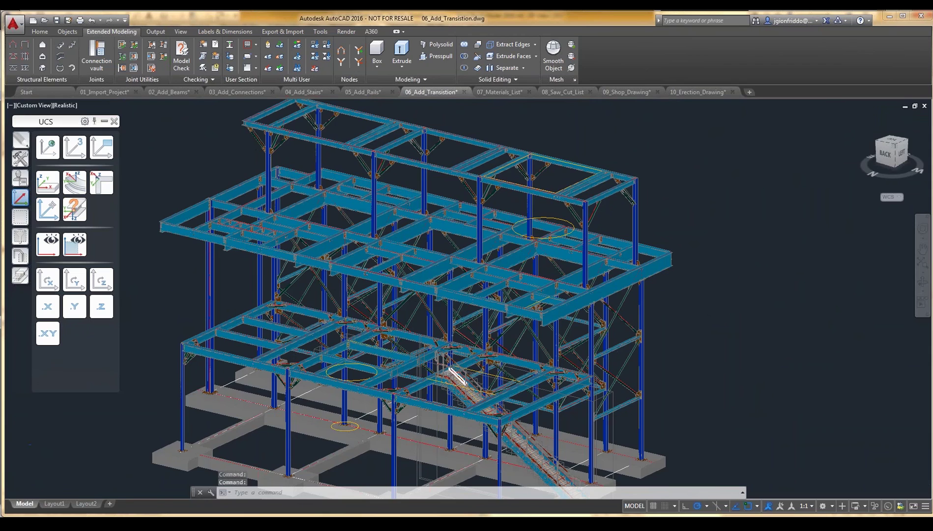
scroll(452, 372, "up", 2)
scroll(413, 445, "up", 6)
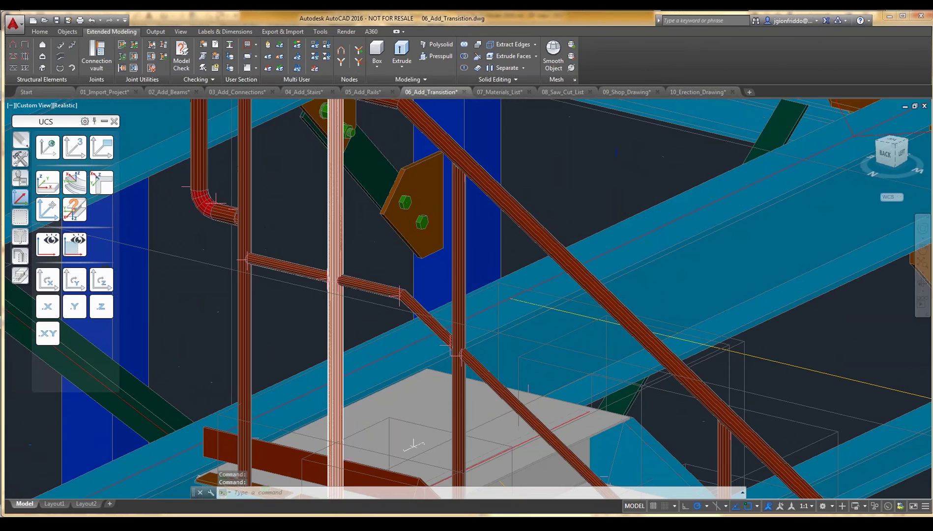
scroll(413, 445, "down", 6)
middle_click_drag(317, 362, 336, 398)
scroll(336, 399, "up", 6)
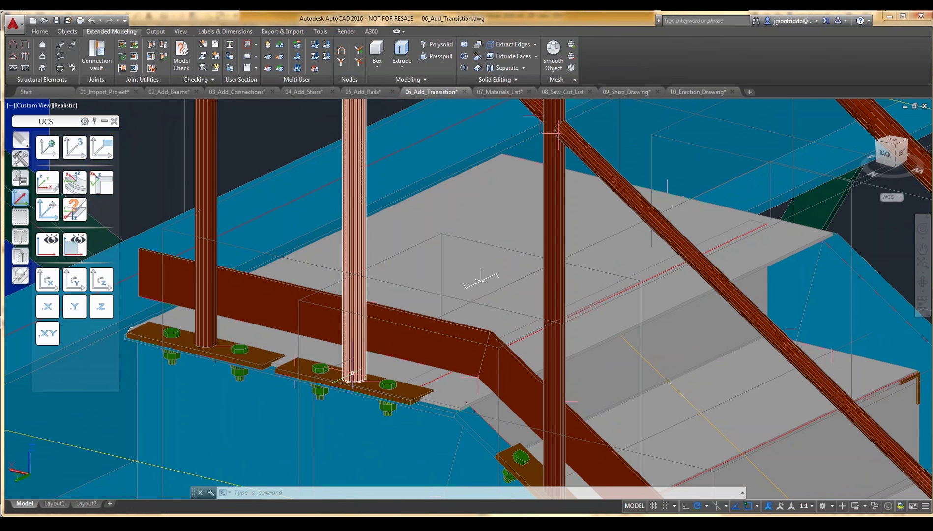
scroll(352, 373, "down", 5)
scroll(402, 336, "down", 10)
scroll(481, 339, "down", 3)
scroll(541, 457, "up", 3)
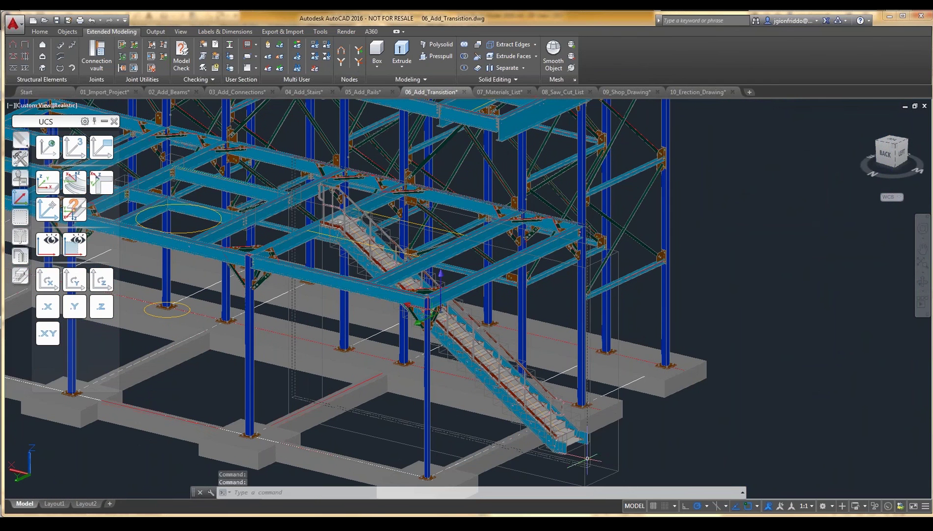
- Review the railing's Posts, Handrail-Handrail and End of handrail settings, ending at the loop return
double_click(433, 310)
left_click_drag(297, 188, 420, 133)
left_click(365, 243)
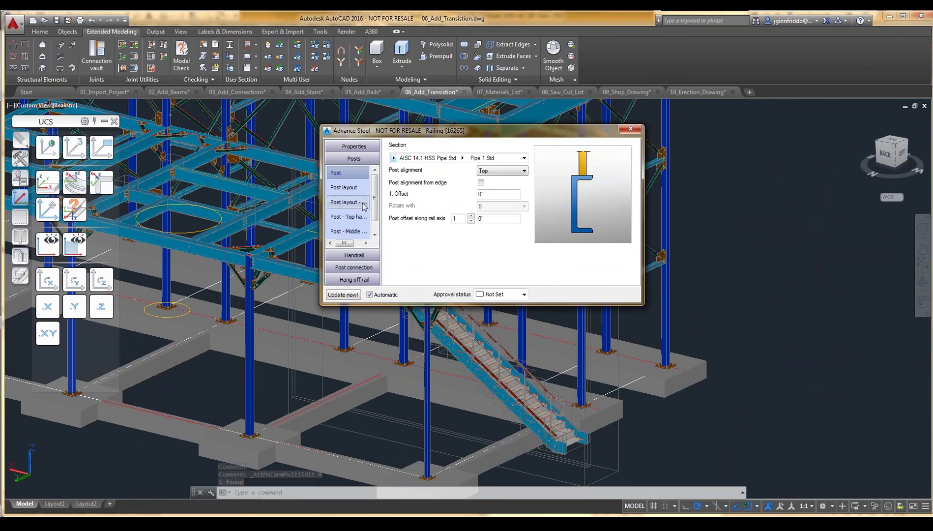
left_click(357, 254)
scroll(366, 204, "down", 1)
left_click(349, 229)
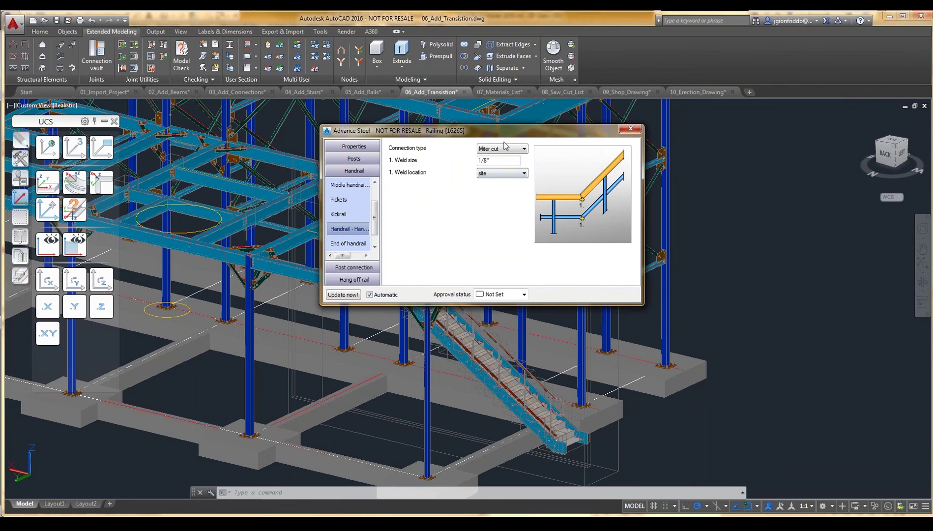
left_click(365, 246)
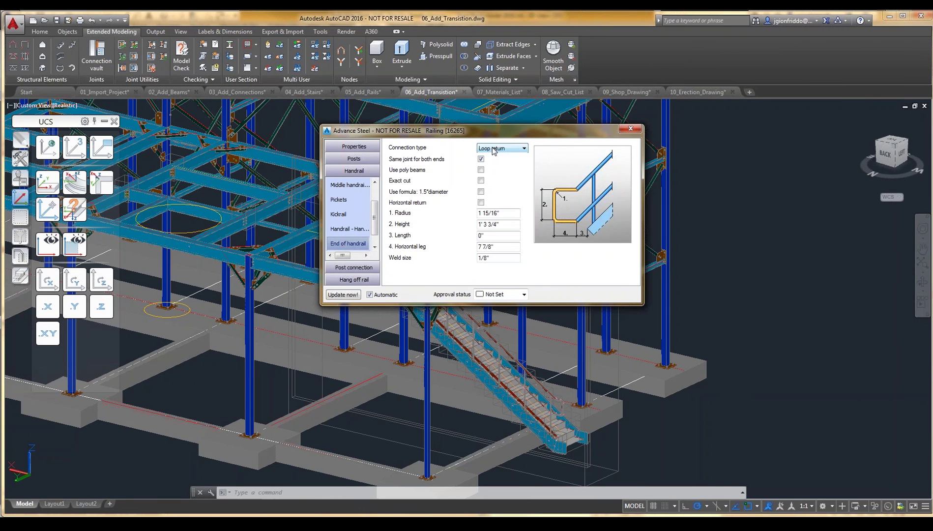
left_click(494, 150)
left_click_drag(483, 135, 485, 120)
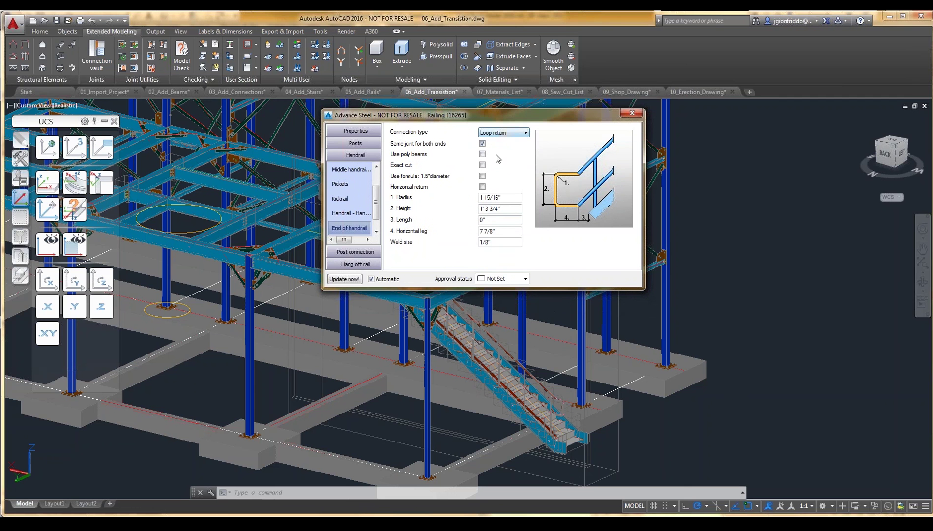